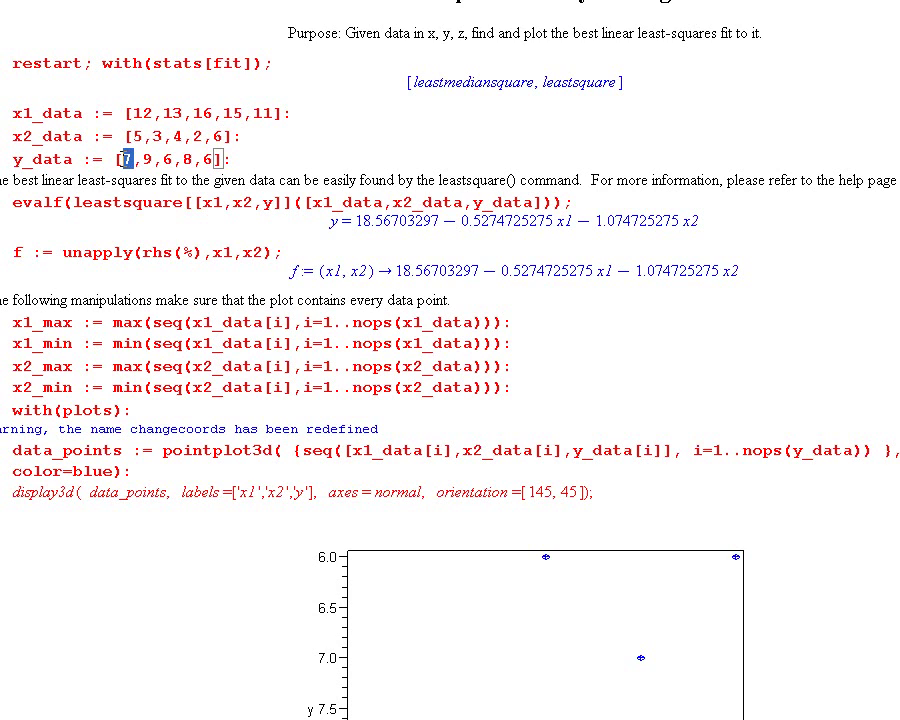
Select the 3-D data point plot below the display3d command and enlarge it slightly
click(140, 165)
scroll(400, 165, down, 5)
click(532, 411)
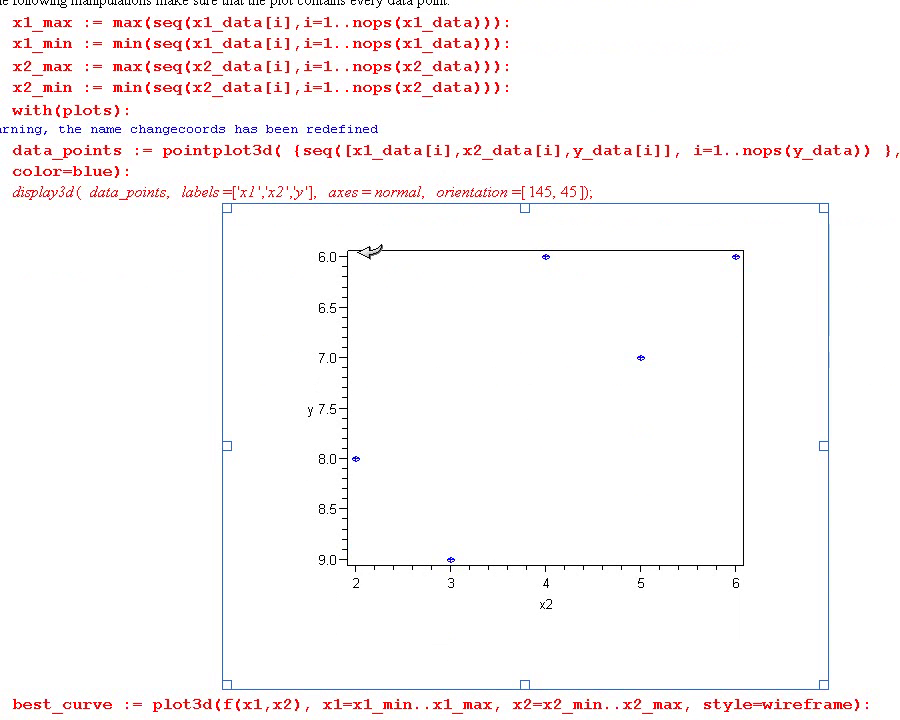
drag(227, 209, 195, 177)
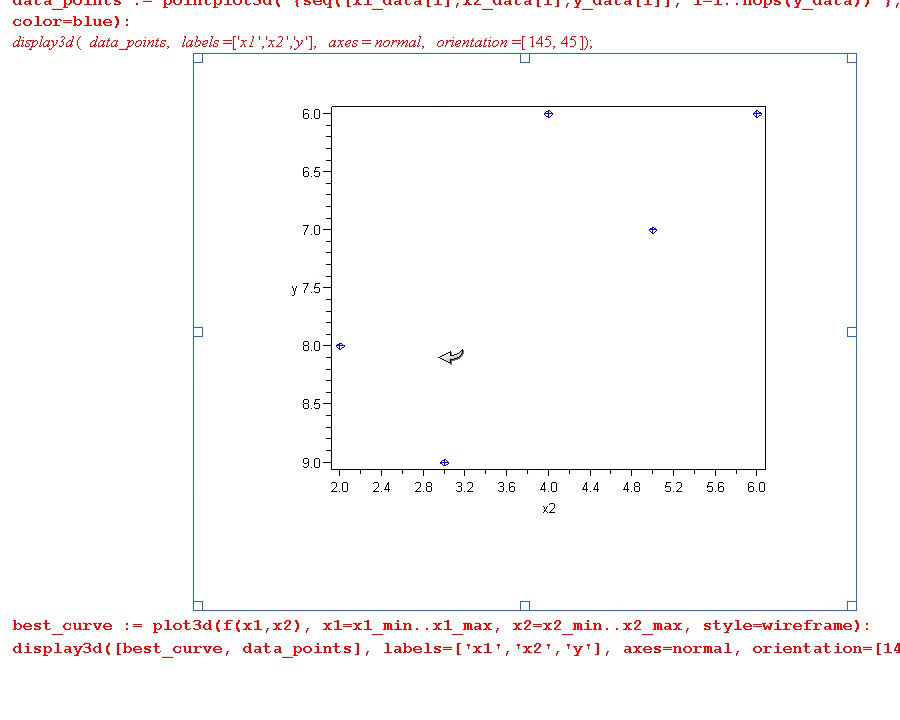
Rotate the data point plot to examine the points in 3-D, as y against x2 and as y against x1
drag(553, 147, 741, 243)
drag(743, 172, 382, 315)
drag(577, 384, 536, 381)
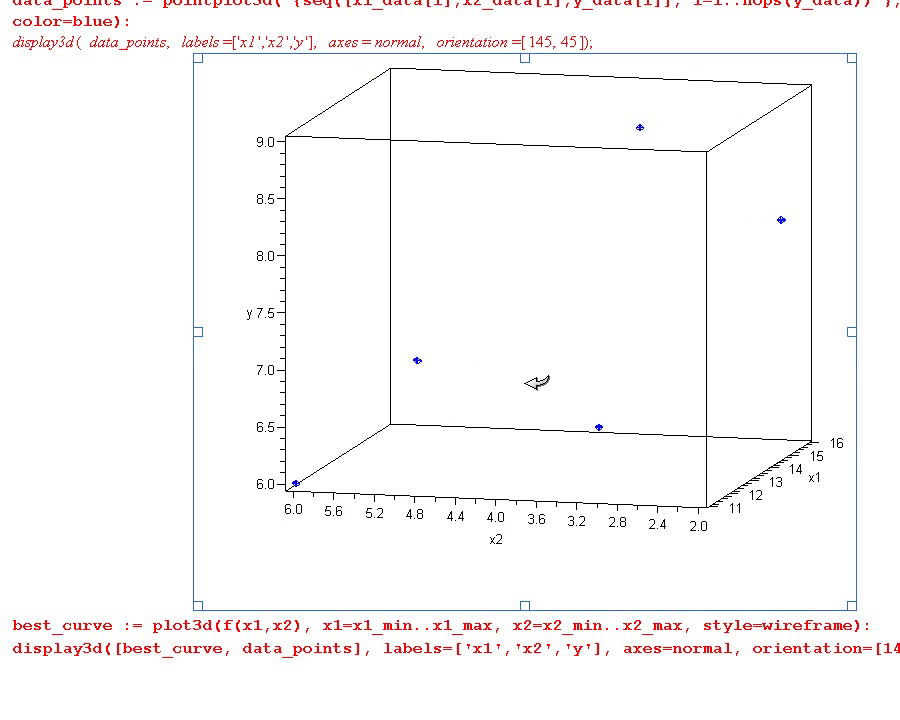
drag(679, 416, 486, 422)
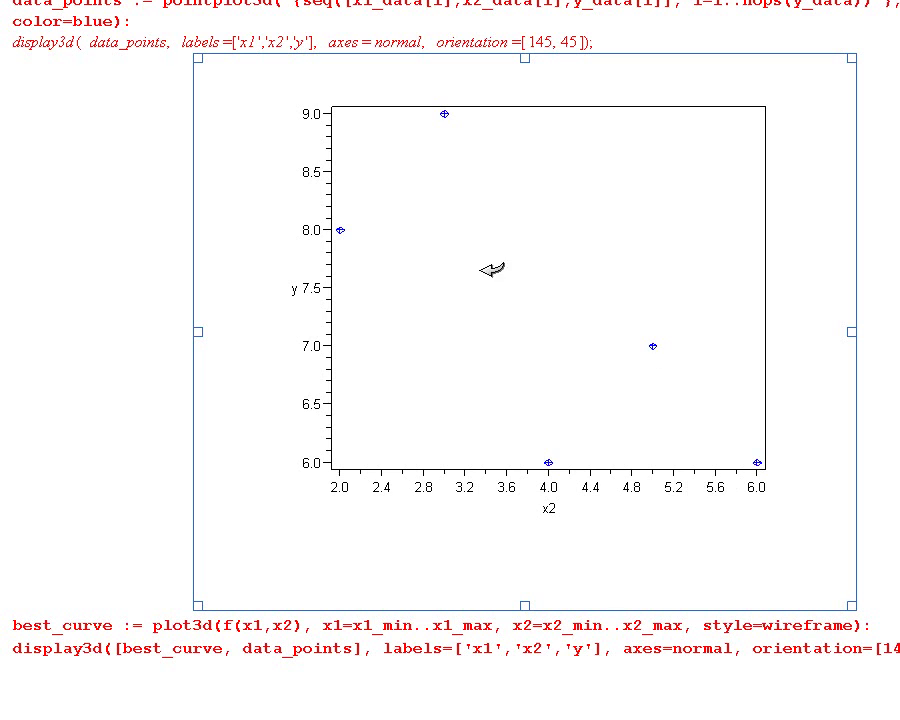
drag(446, 341, 667, 325)
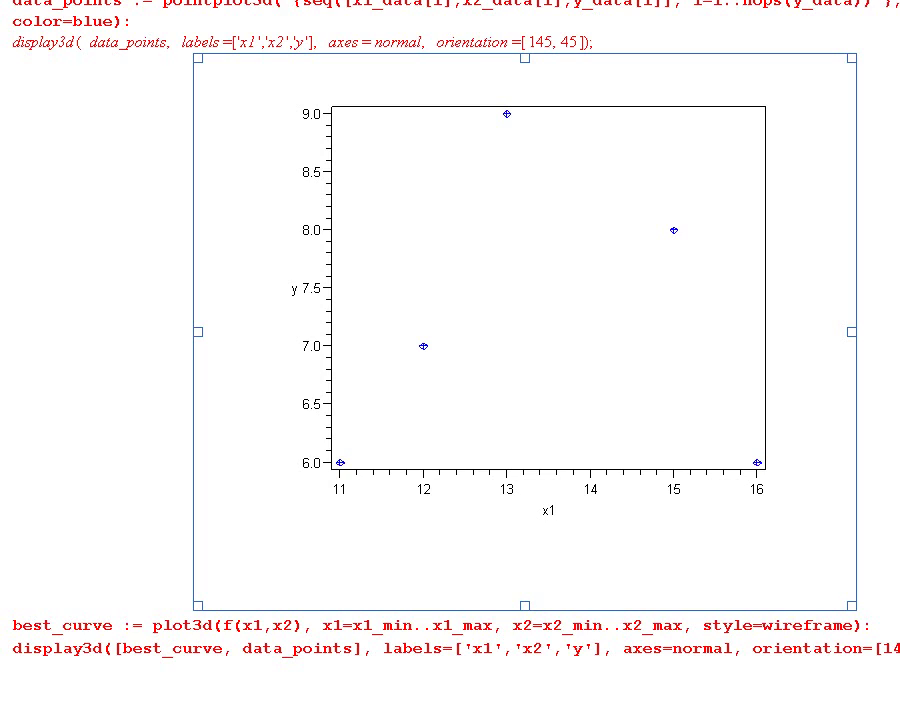
Find the fitted plane plot drawn from x1=0 and x2=0 and rotate it to show y against x1
click(857, 326)
scroll(858, 177, down, 7)
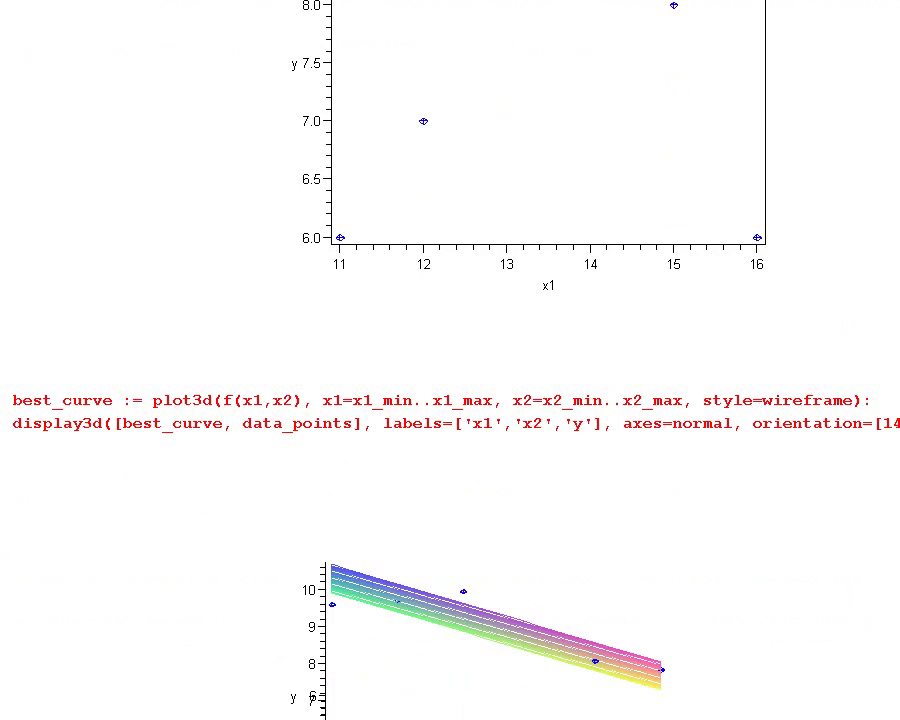
scroll(583, 570, down, 17)
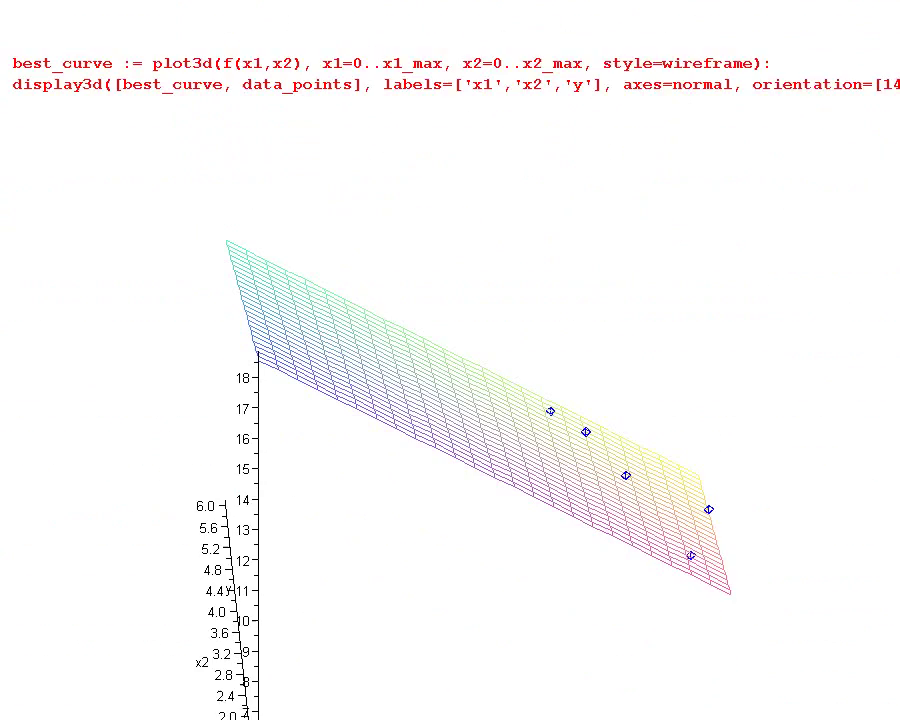
scroll(580, 568, down, 1)
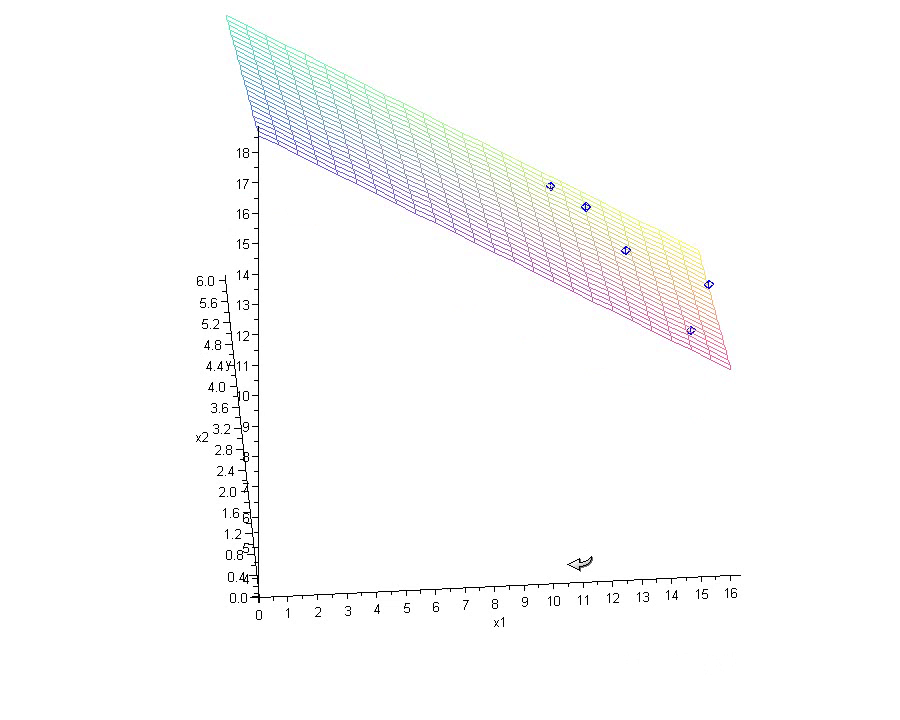
drag(539, 568, 540, 440)
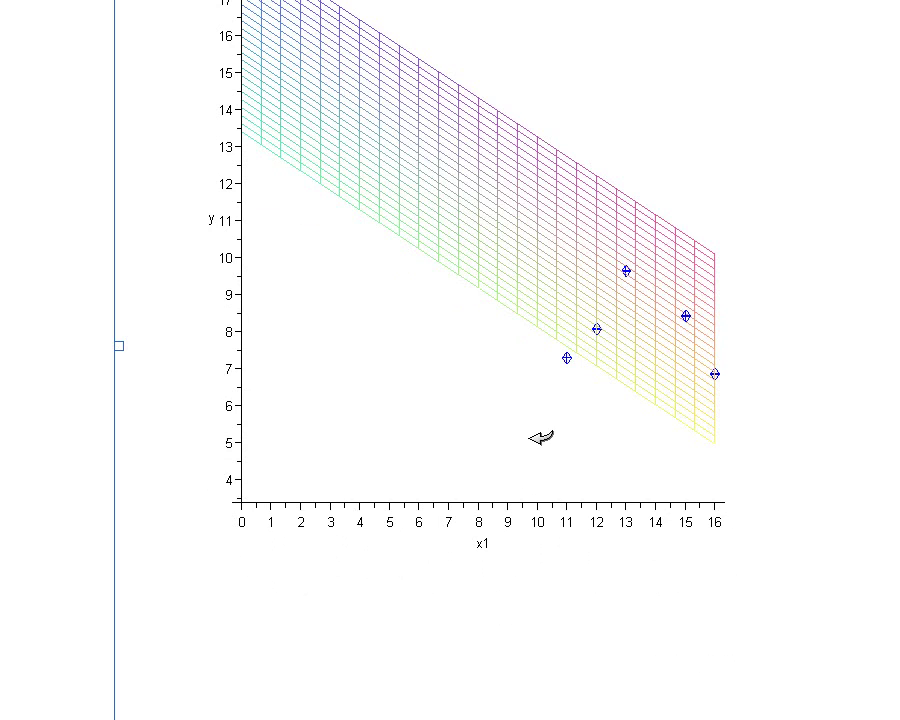
scroll(605, 428, up, 1)
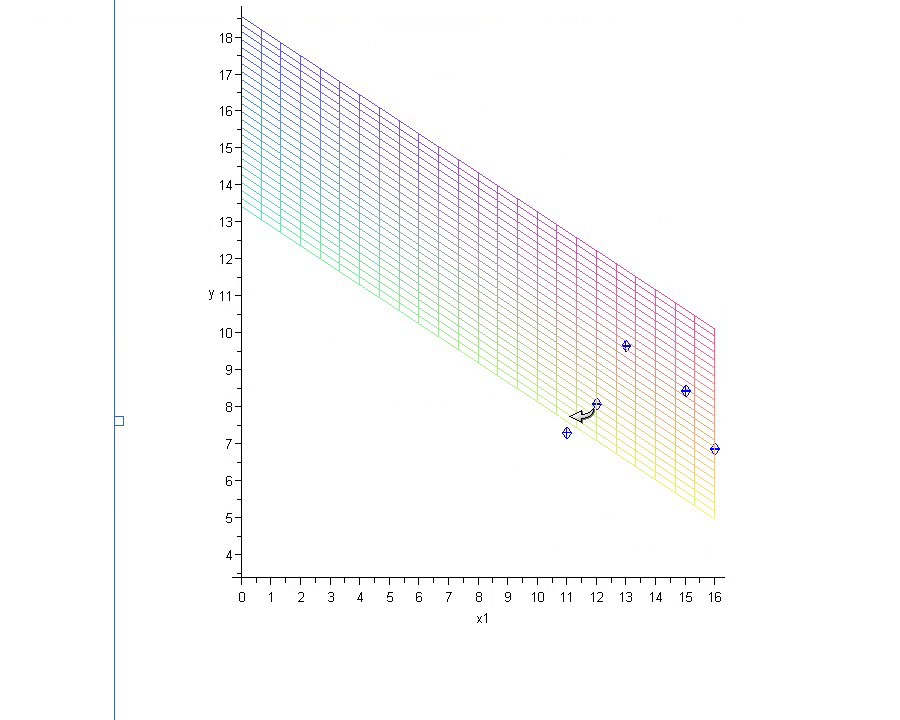
Rotate the fitted plane edge-on along the x2 axis, back toward the x1 axis, and up to a view from above
drag(583, 414, 663, 342)
drag(261, 456, 490, 408)
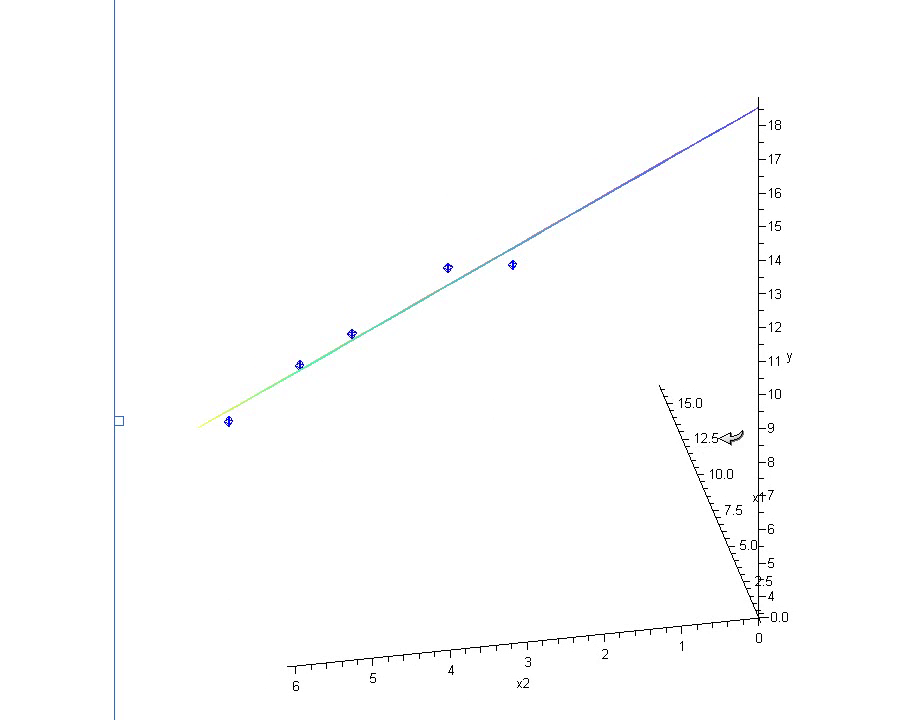
drag(727, 470, 533, 432)
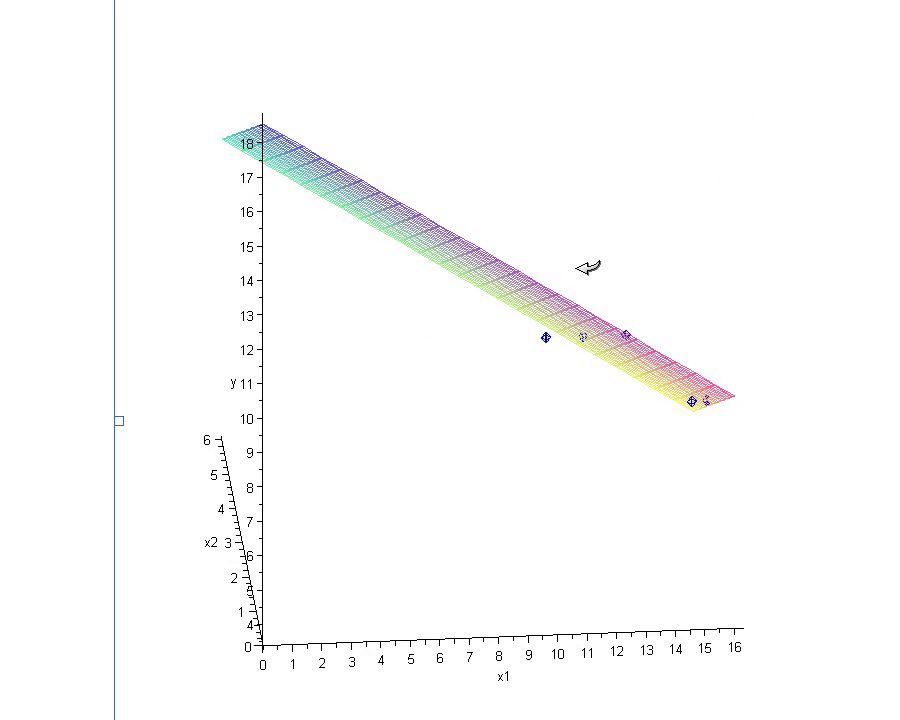
drag(556, 288, 567, 303)
drag(535, 370, 548, 440)
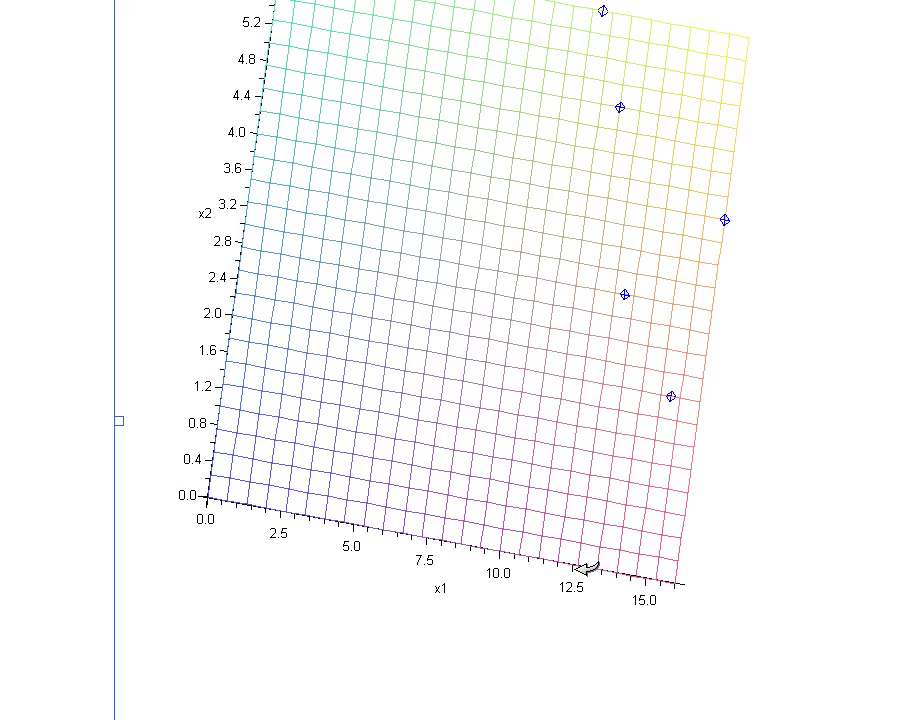
Tilt the fitted plane to examine its slope along x1, then return to the view over the x1-x2 grid
drag(586, 566, 668, 306)
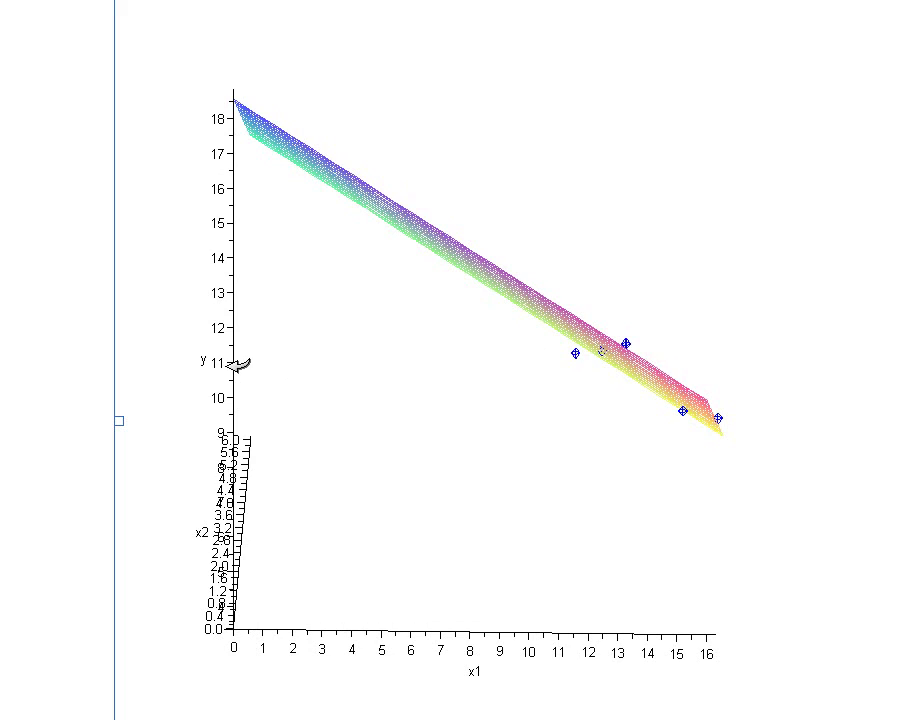
drag(238, 366, 355, 249)
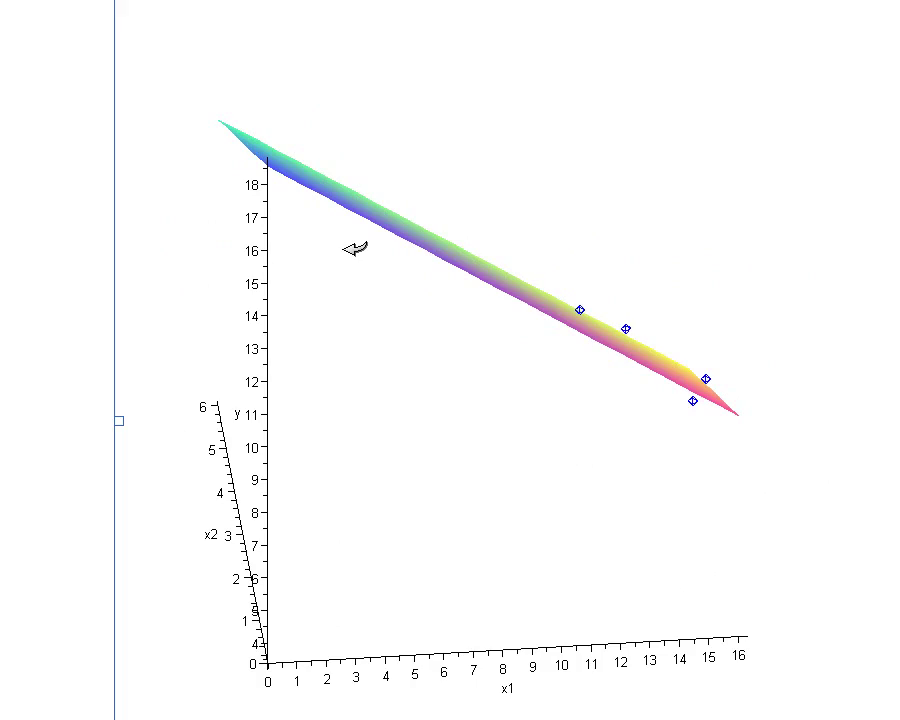
drag(657, 621, 673, 394)
drag(498, 363, 510, 492)
scroll(703, 446, up, 2)
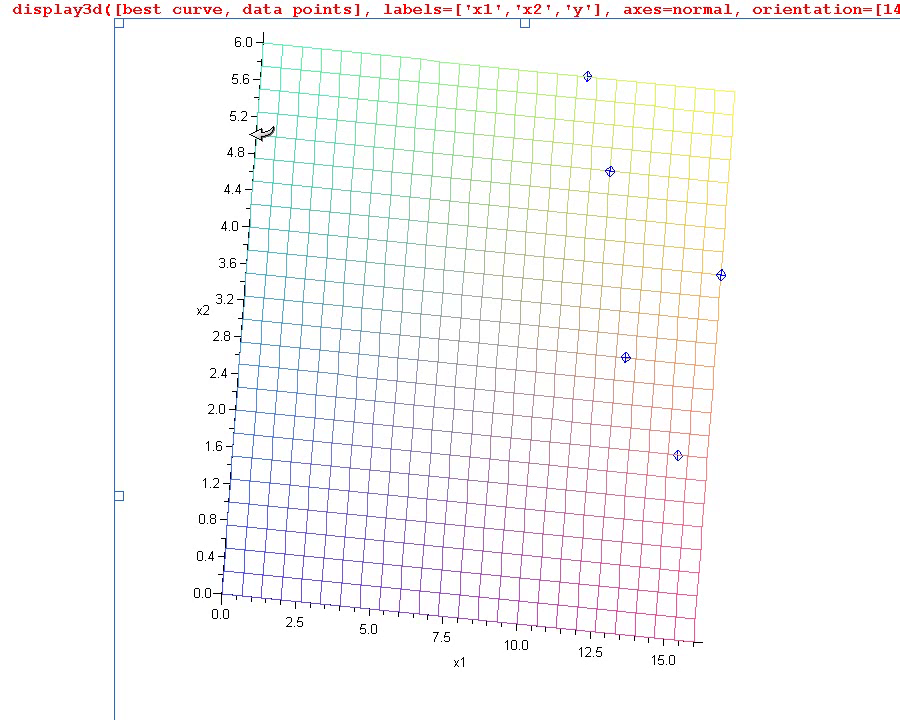
Rotate the plot from the x1 slope to an edge-on view along x2 to compare the points with the plane
drag(620, 192, 627, 263)
drag(613, 374, 638, 435)
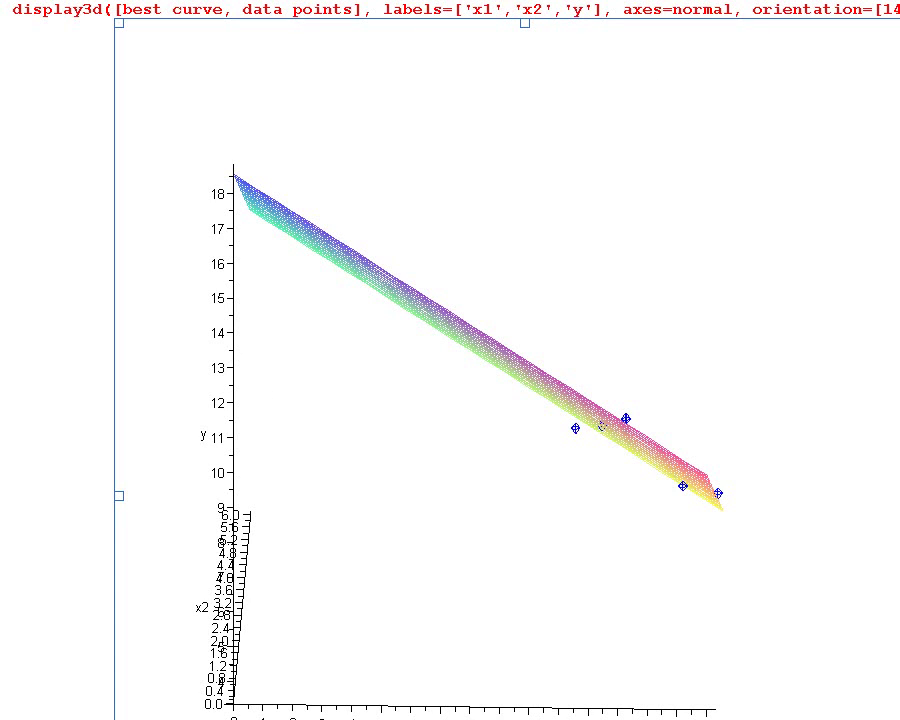
drag(441, 587, 759, 490)
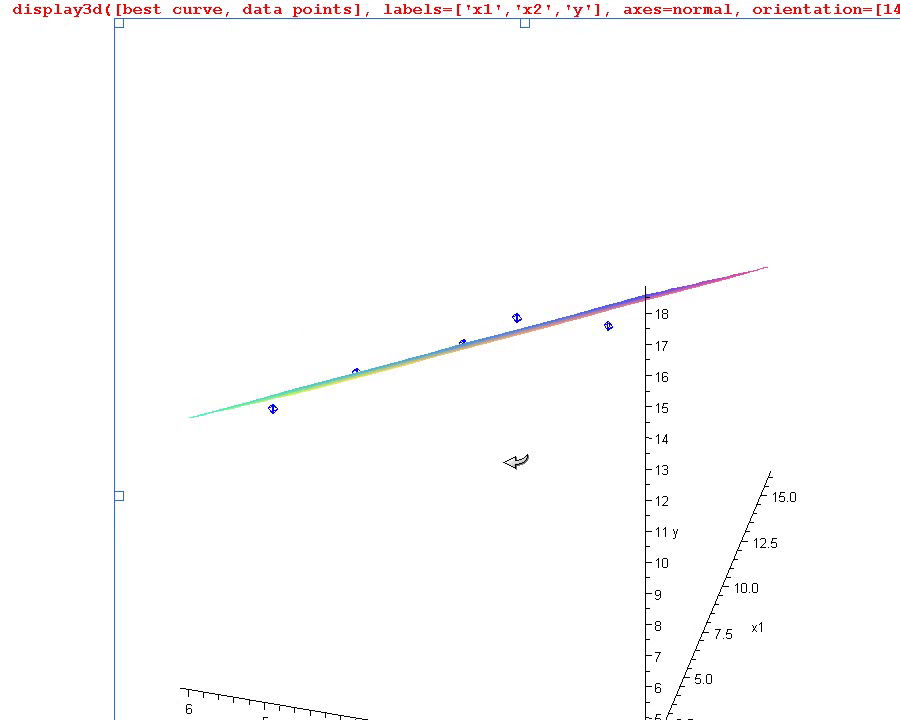
scroll(784, 679, down, 1)
scroll(784, 679, up, 1)
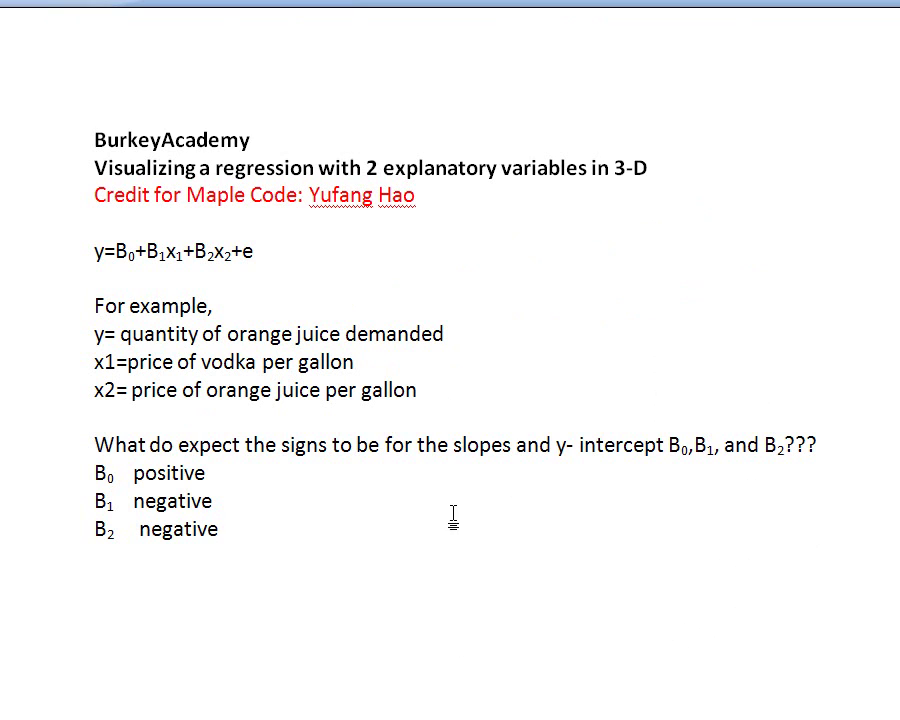
Switch to the regression notes document, look over the results, and highlight the model equation y=B0+B1x1+B2x2+e
scroll(466, 500, down, 5)
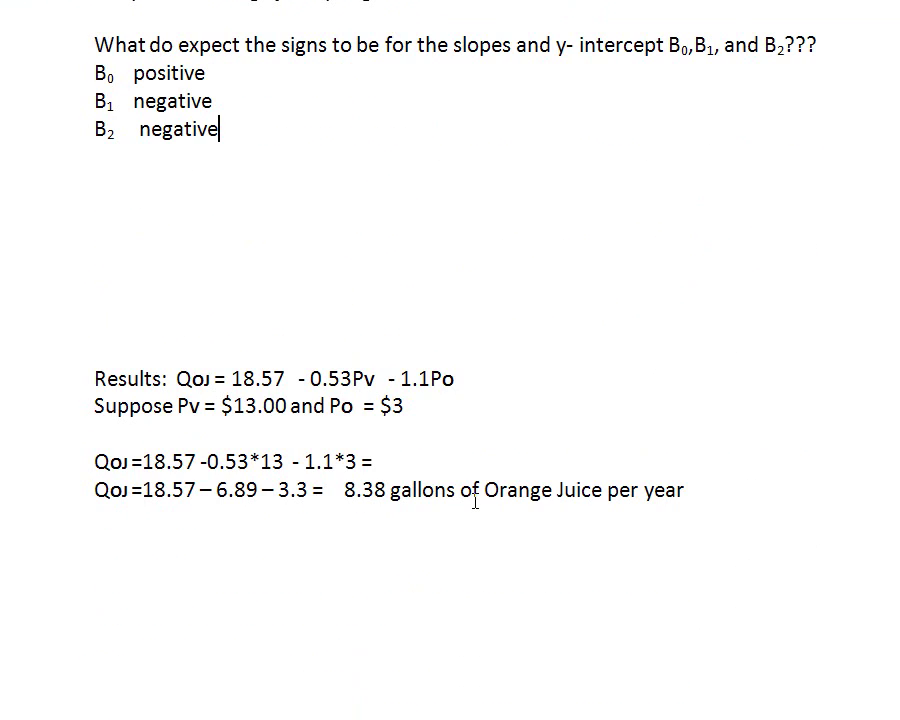
scroll(477, 501, up, 5)
drag(92, 252, 265, 261)
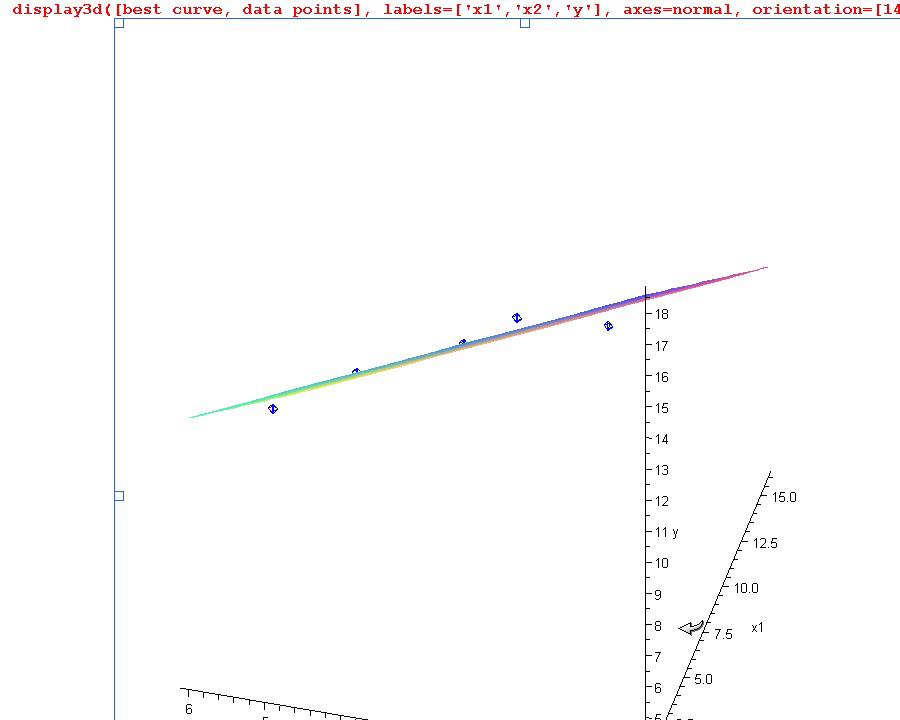
Switch back to the Maple plot and rotate the fitted plane to examine its y-intercept and its slopes along x1 and x2
drag(689, 628, 546, 609)
drag(318, 262, 340, 380)
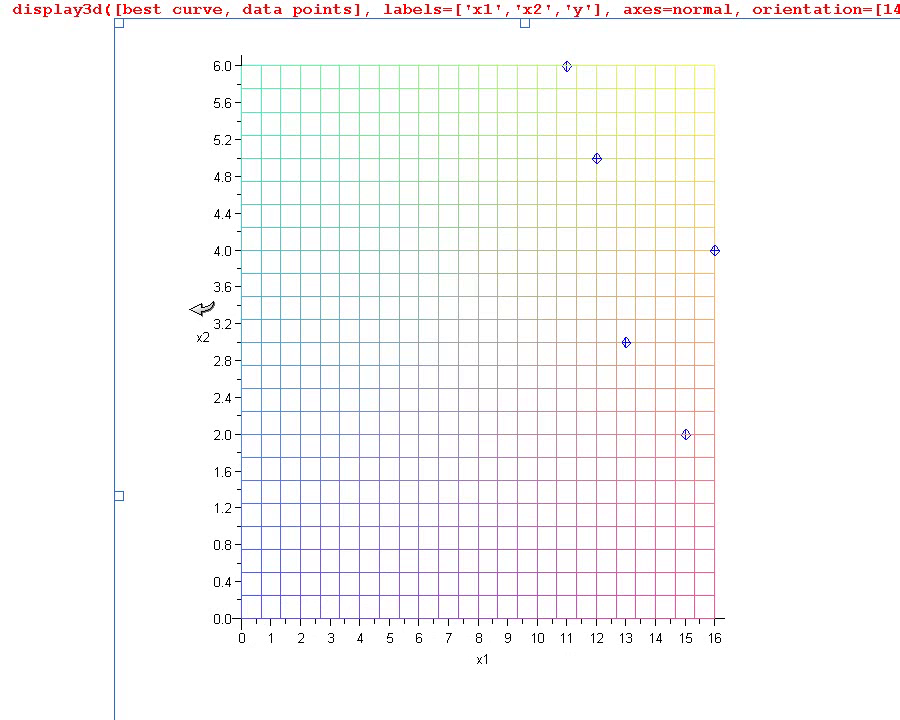
drag(258, 620, 388, 386)
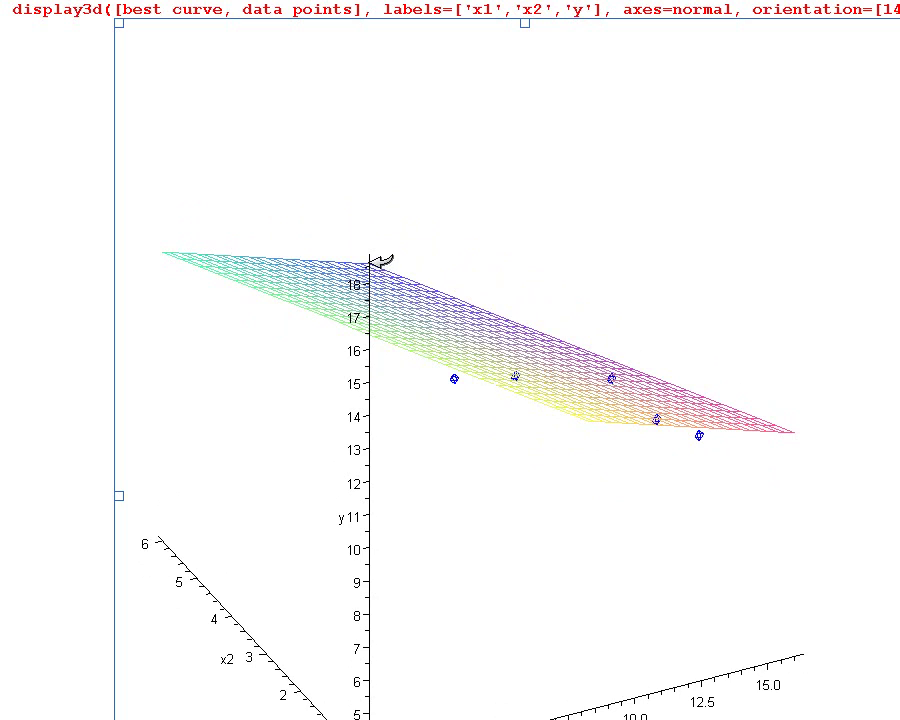
mouse_move(381, 262)
mouse_down()
mouse_move(396, 261)
mouse_move(396, 287)
mouse_move(400, 253)
mouse_move(366, 260)
mouse_move(366, 249)
mouse_move(418, 245)
mouse_move(386, 251)
mouse_up()
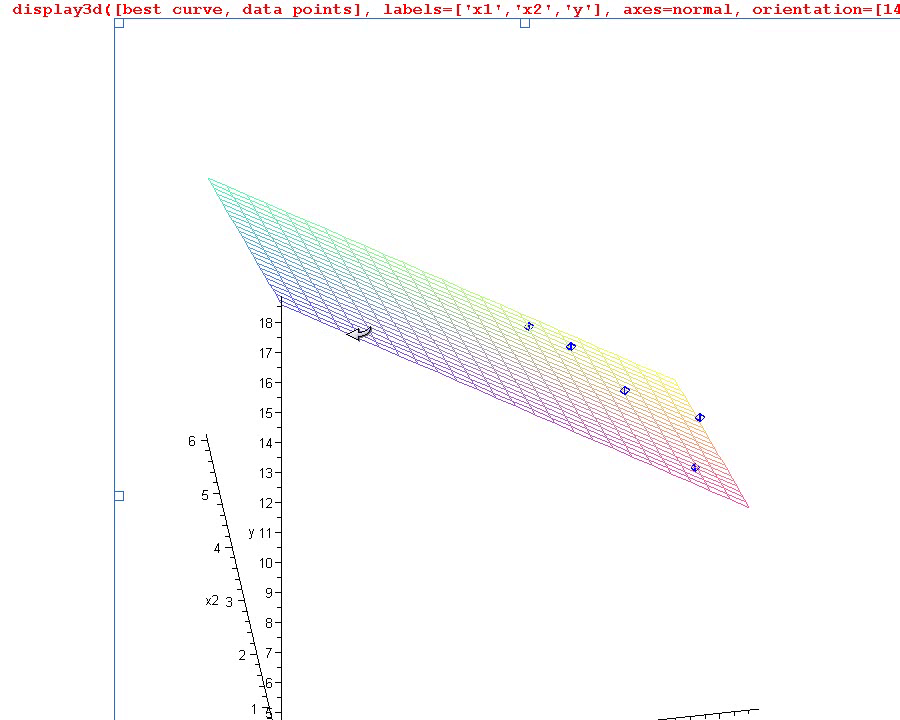
drag(450, 430, 450, 380)
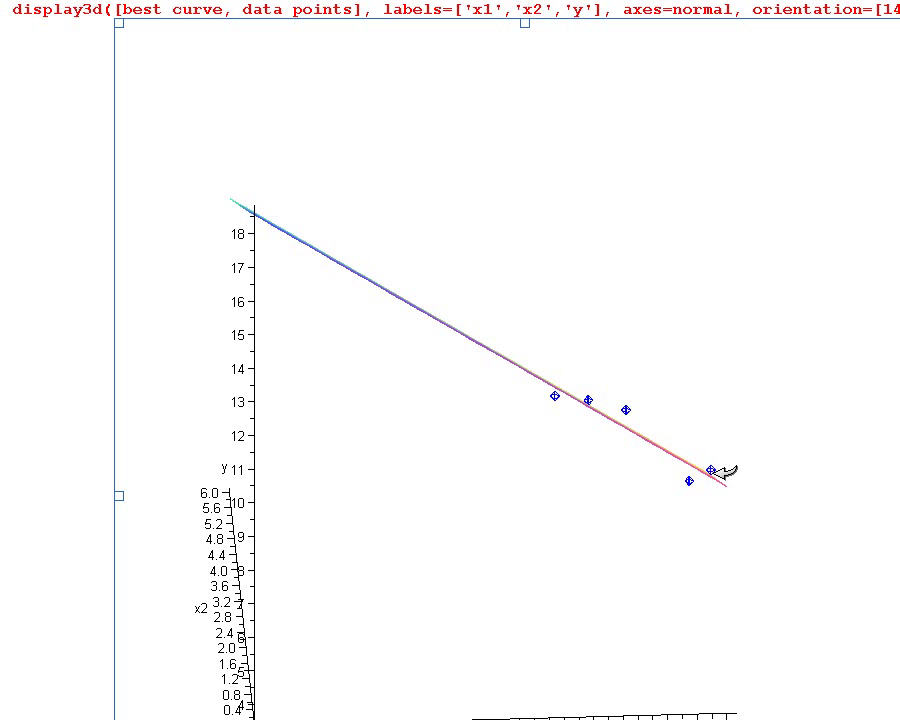
drag(350, 578, 571, 547)
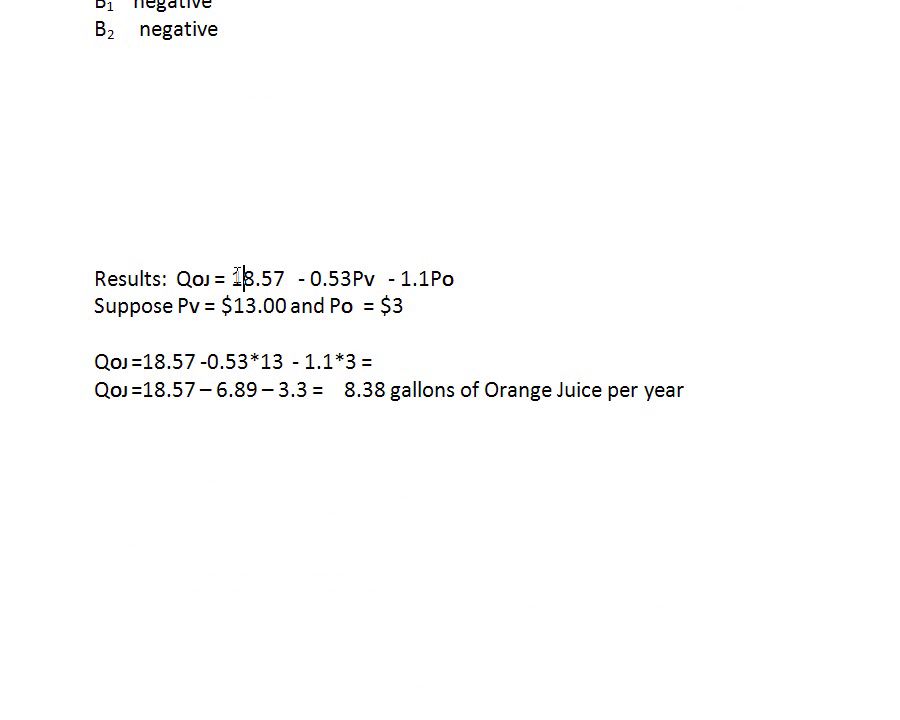
Highlight the intercept term "= 18.57" in the results equation of the notes document
drag(214, 279, 289, 279)
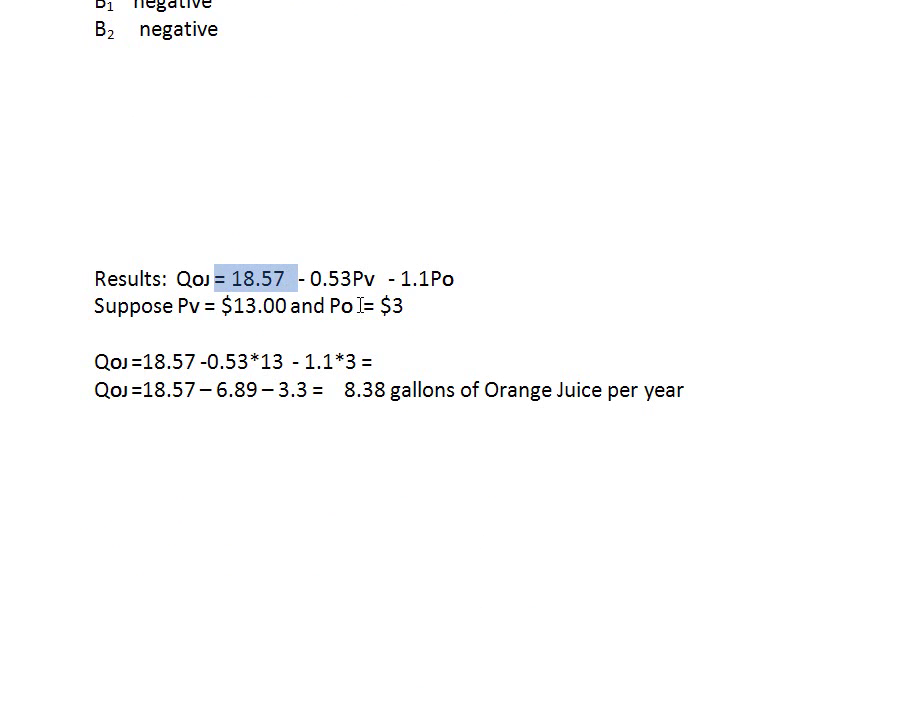